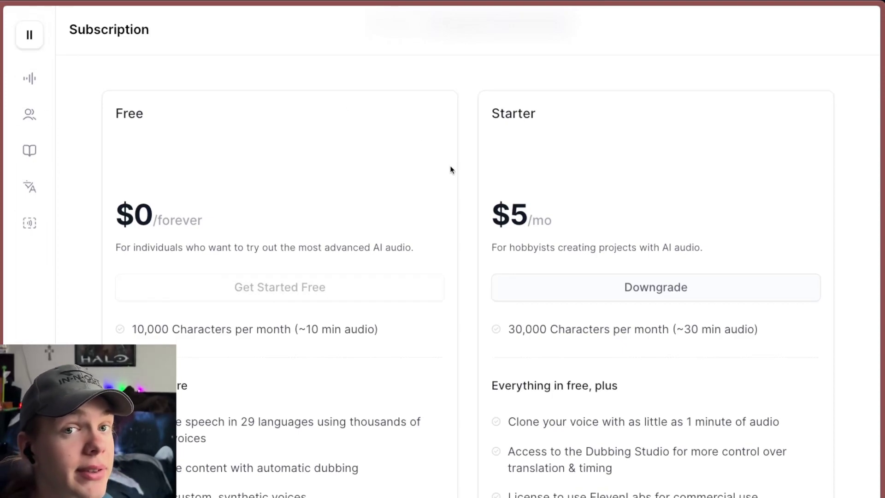
In VoiceLab, start adding a new generative or cloned voice.
scroll(507, 185, down, 3)
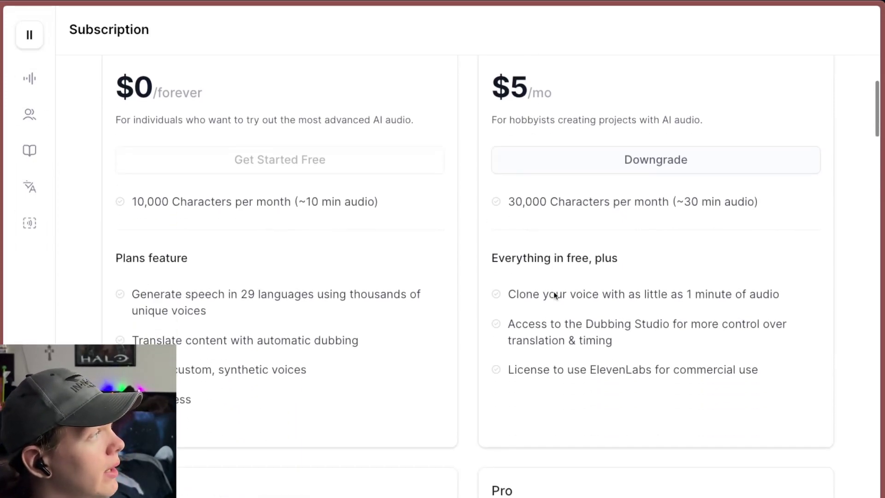
scroll(521, 303, up, 3)
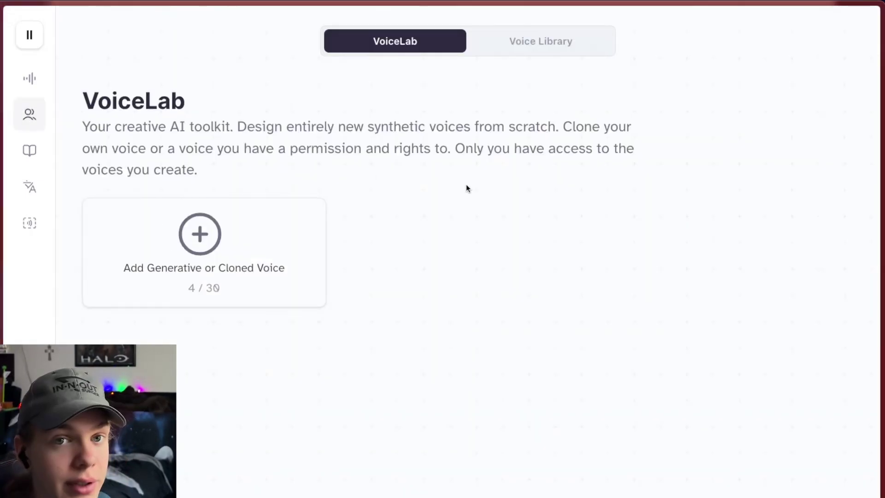
mouse_move(66, 115)
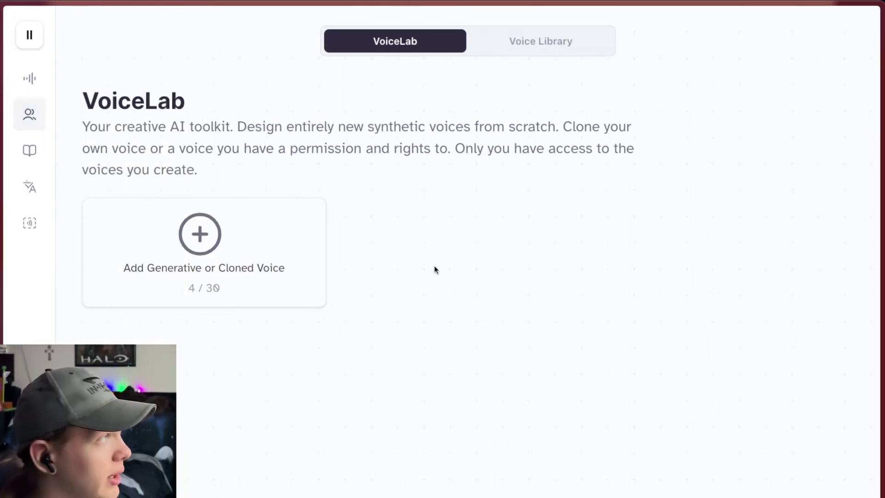
click(186, 258)
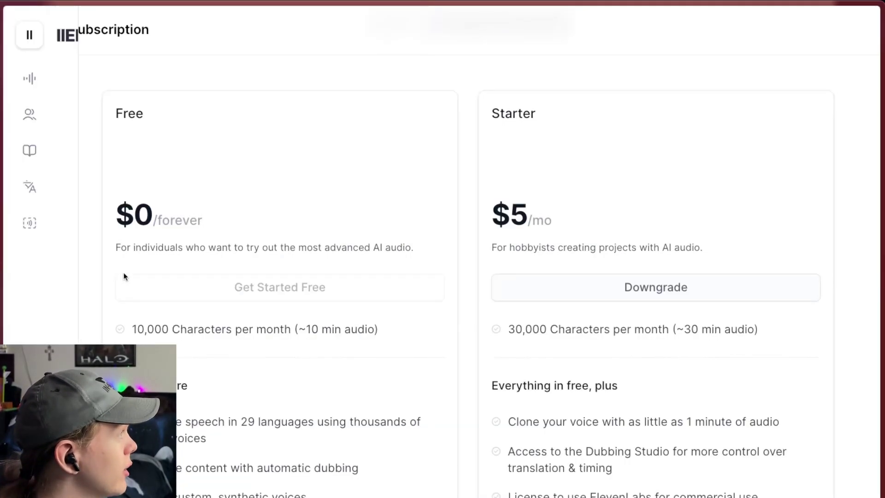
scroll(198, 285, down, 10)
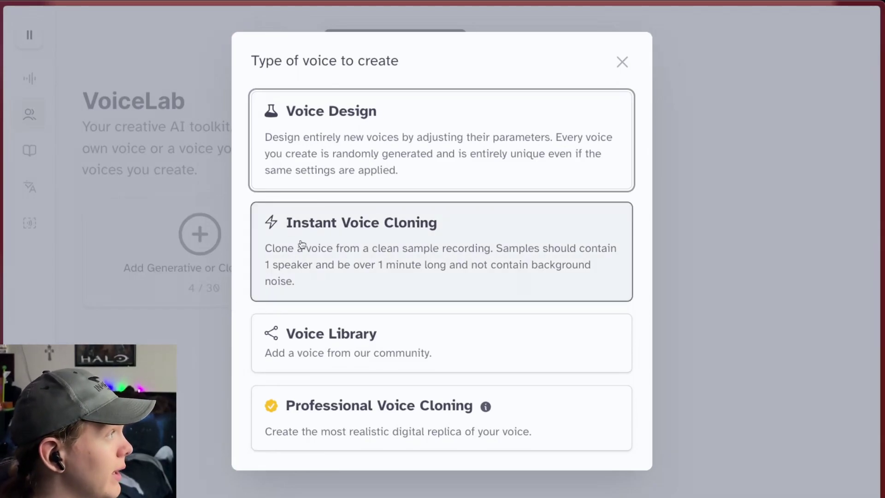
Choose Instant Voice Cloning, upload the 2.8 MB audio sample, and name the voice 'Elijah'.
click(355, 235)
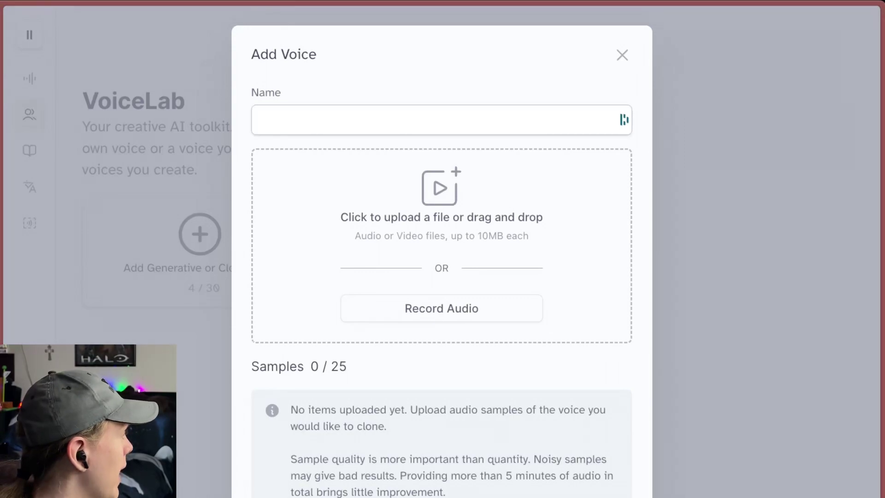
drag(3, 156, 311, 249)
click(287, 124)
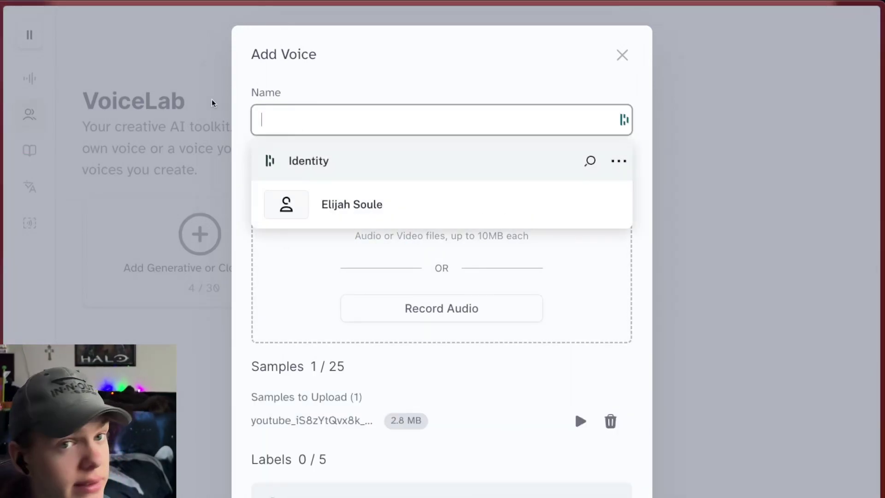
text(Elijahy)
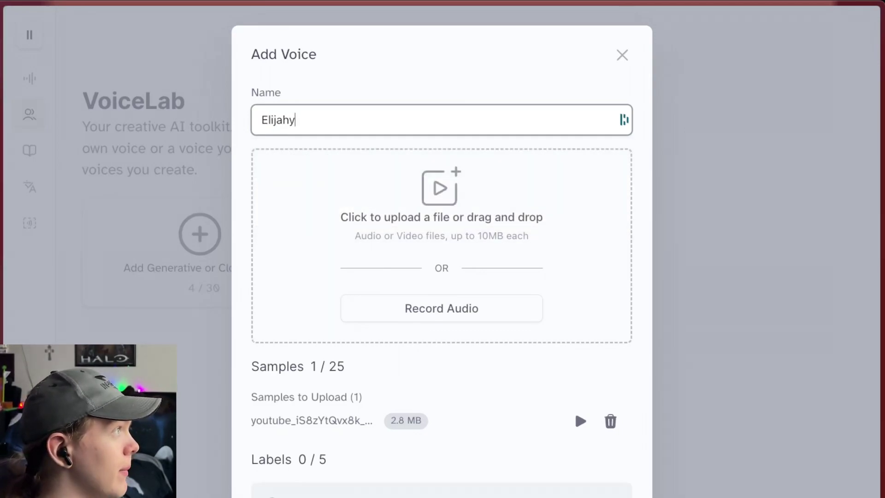
key(BackSpace)
scroll(414, 280, down, 4)
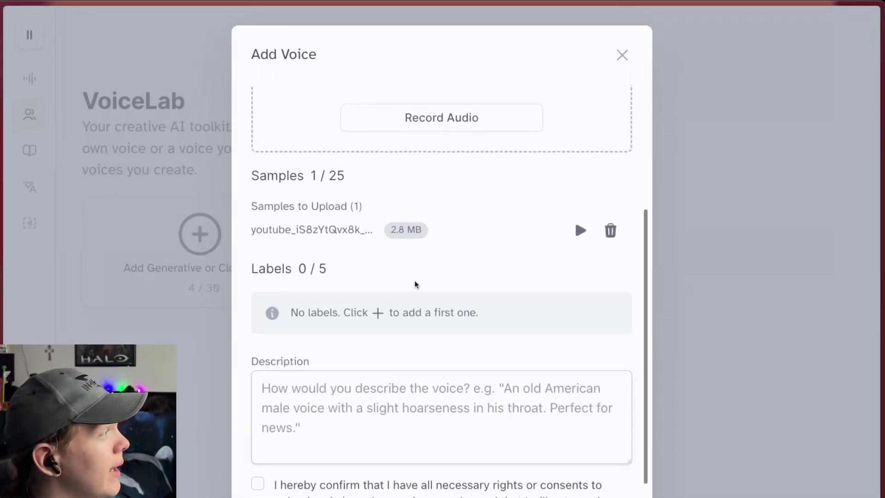
scroll(355, 226, up, 3)
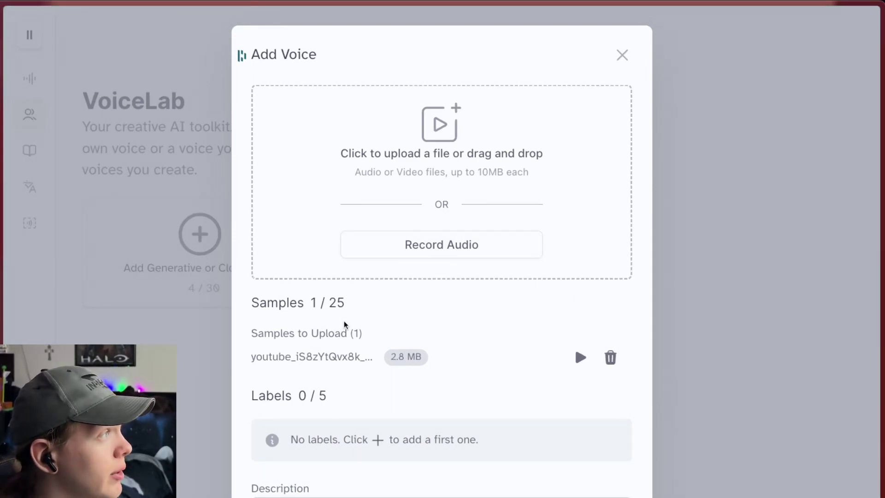
scroll(407, 299, up, 2)
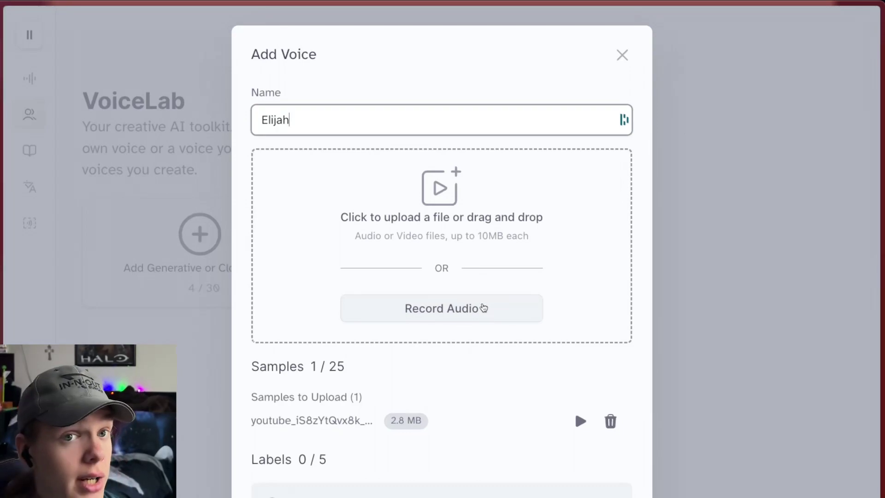
scroll(472, 302, down, 4)
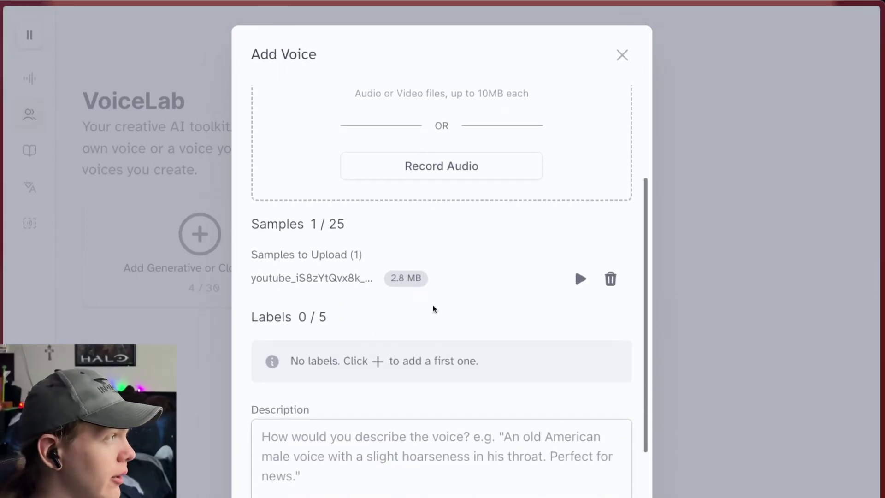
scroll(379, 314, down, 1)
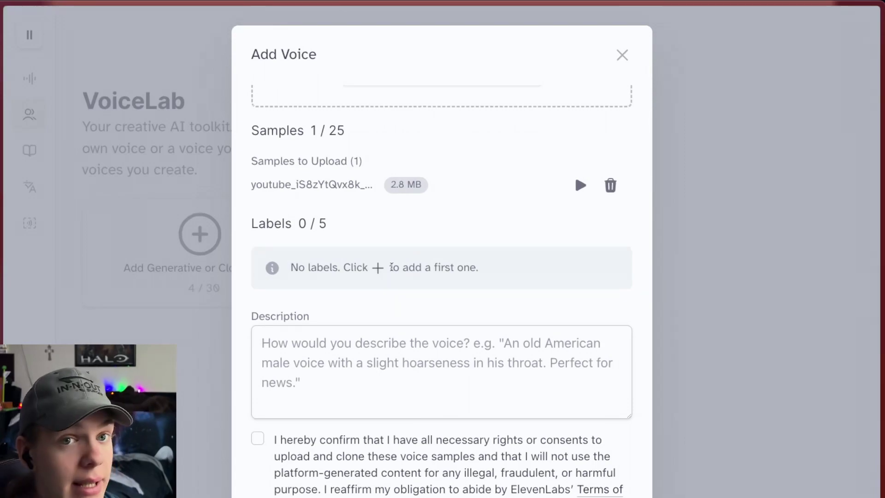
scroll(317, 285, down, 2)
Describe the voice as 'An American teenage YouTuber', confirm cloning rights, and add it.
click(370, 251)
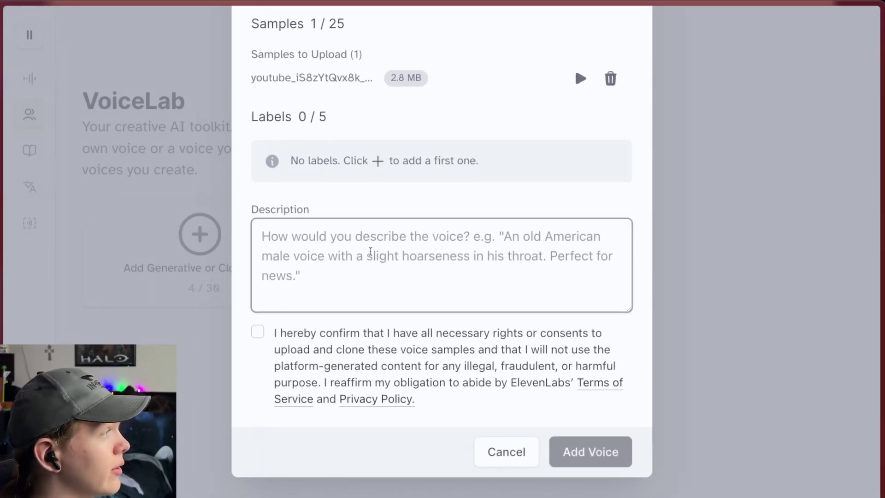
text(An Ame)
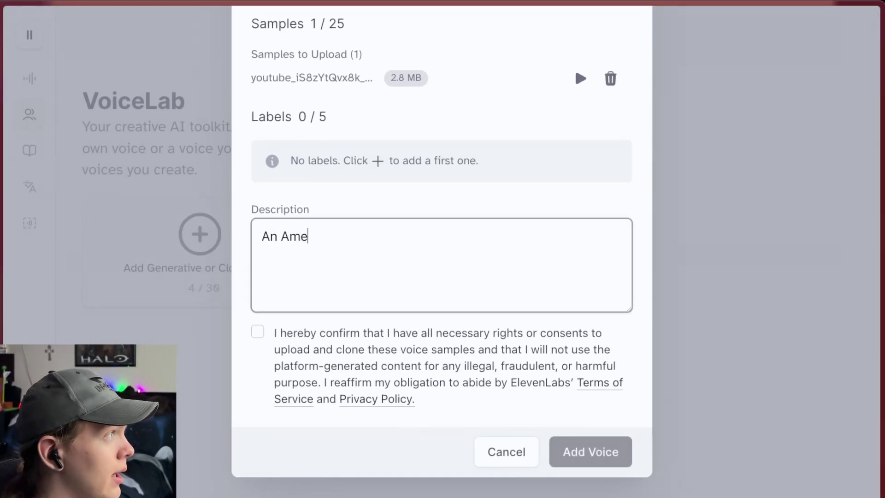
text(rican teen)
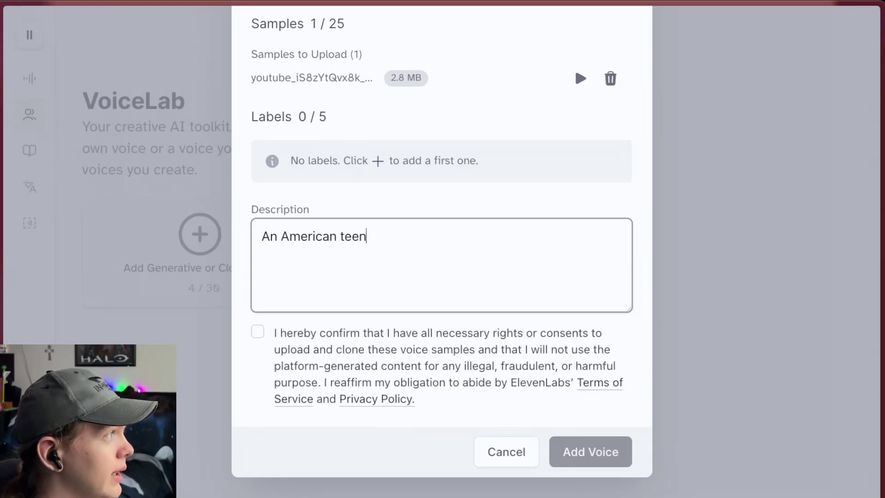
text(age YouTuber)
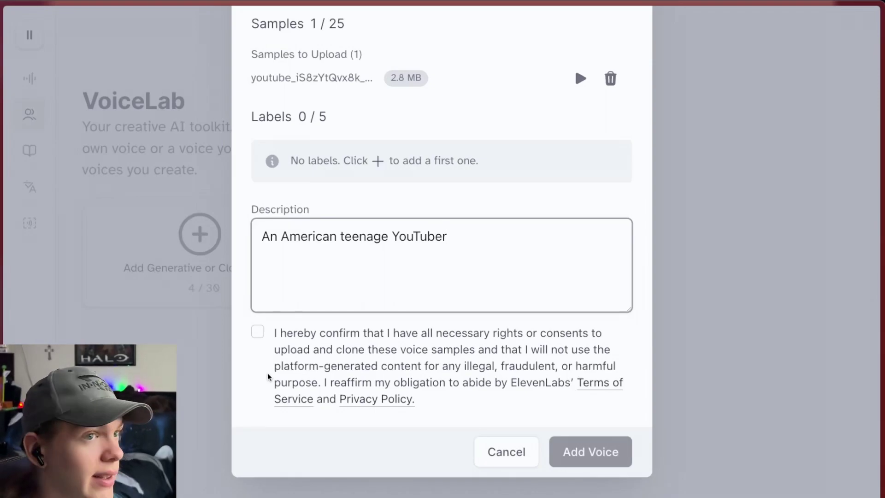
click(257, 334)
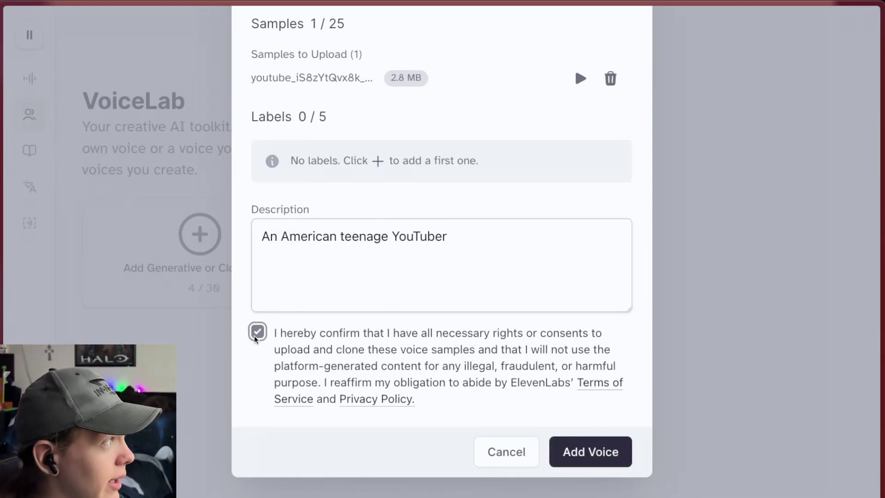
click(587, 454)
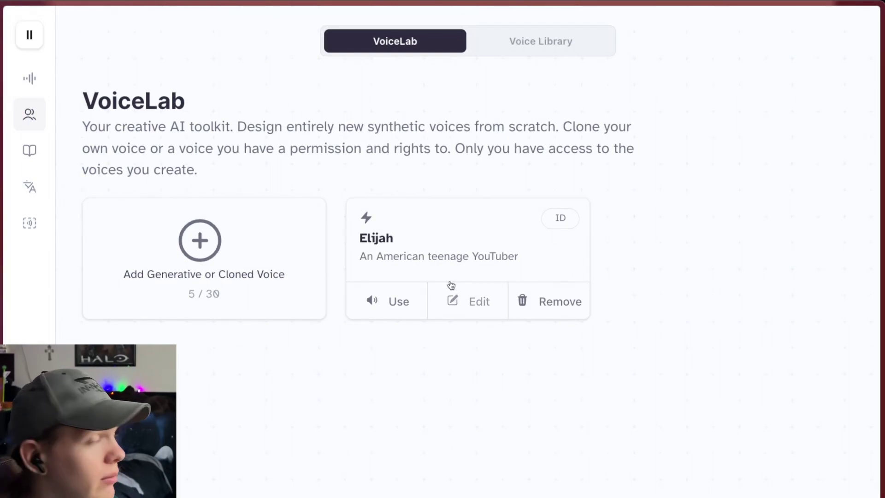
Generate 'Hey Guys! This is ElevenLabs Voice Cloning.' in Speech Synthesis with the Elijah voice.
click(386, 300)
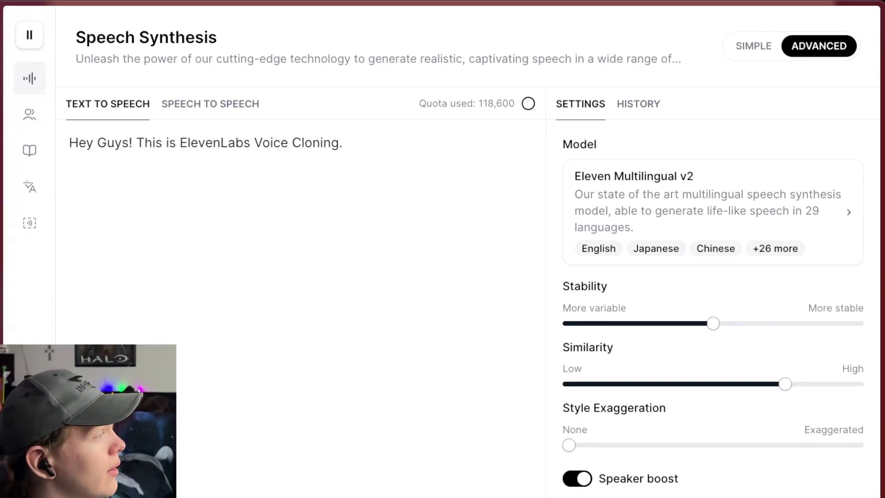
key(ctrl+Return)
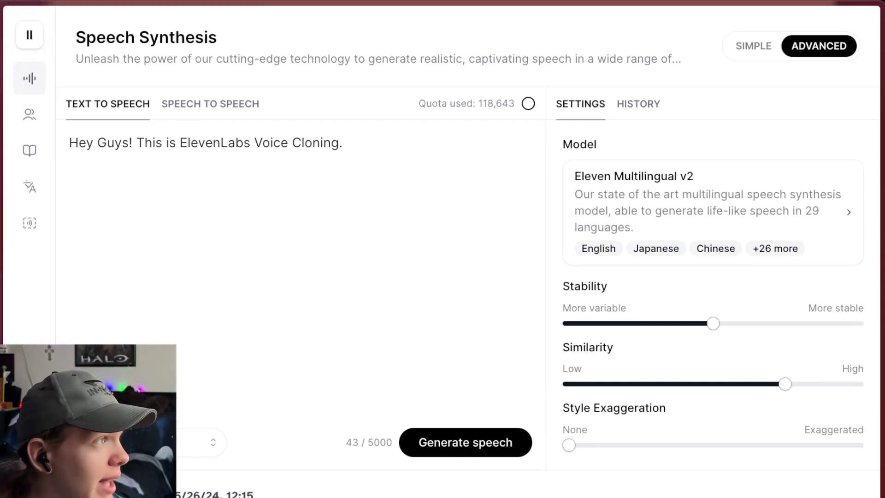
scroll(599, 258, down, 2)
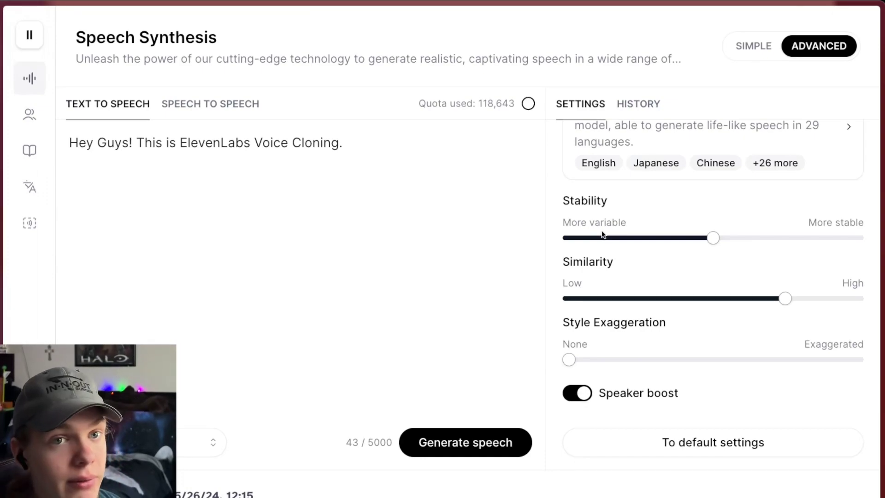
scroll(600, 232, up, 2)
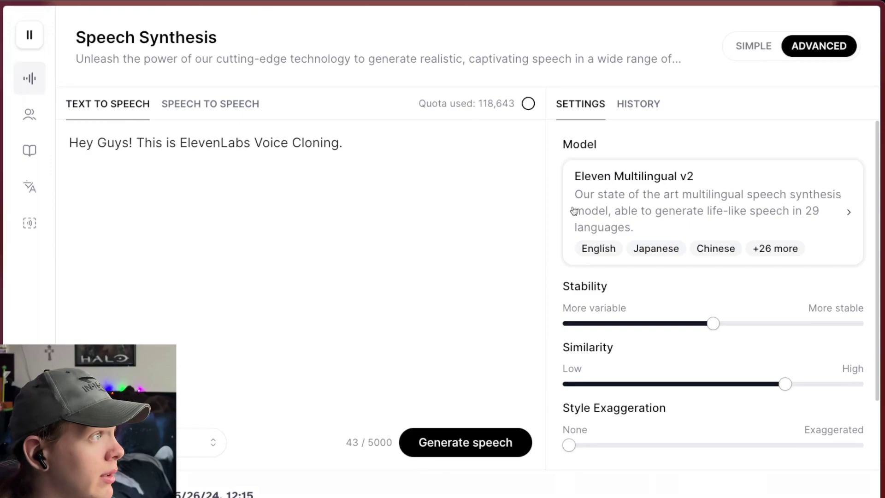
click(647, 186)
scroll(604, 269, down, 2)
scroll(599, 208, up, 2)
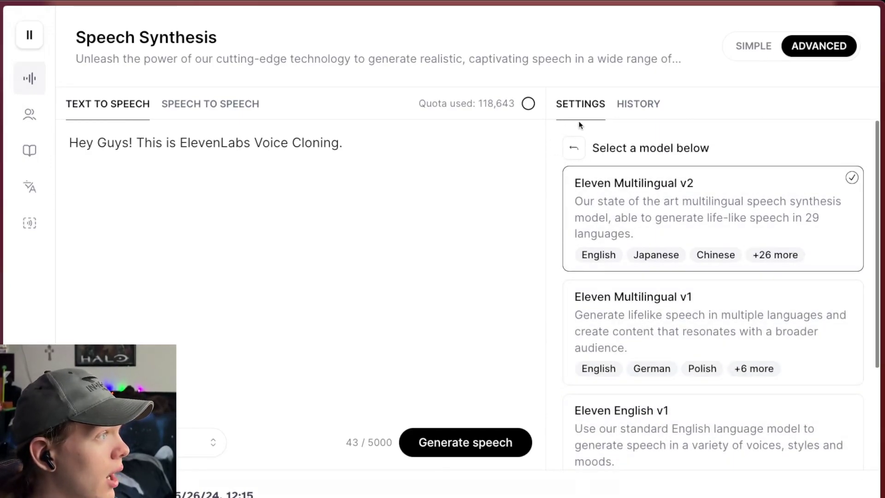
click(618, 186)
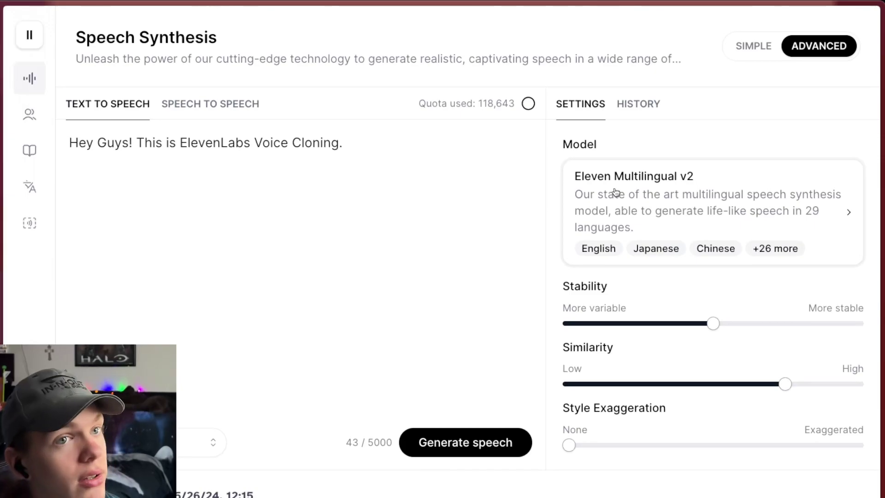